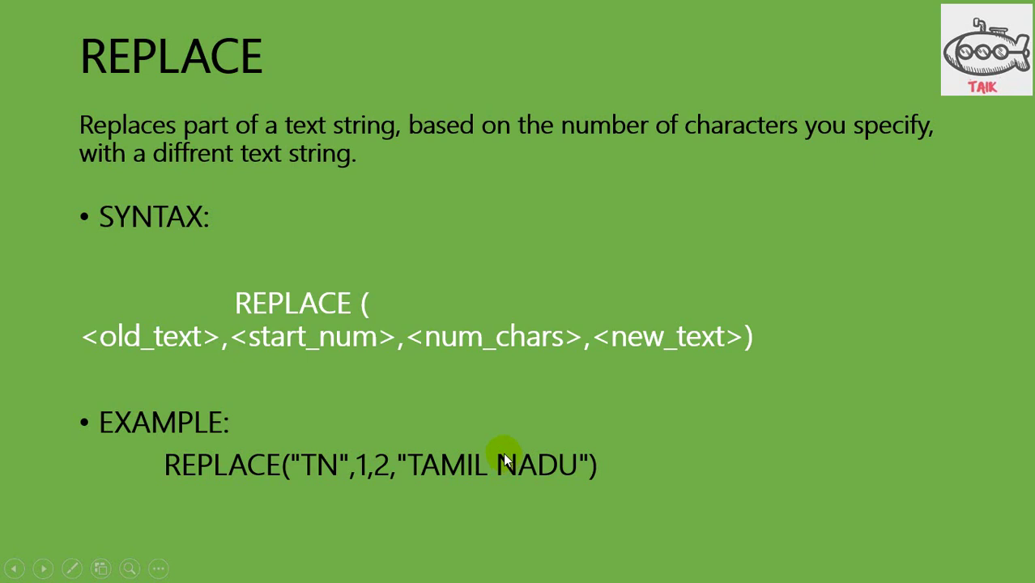
# Switch from the PowerPoint REPLACE slideshow to the Power BI Desktop window
pyautogui.hotkey('alt', 'Tab')
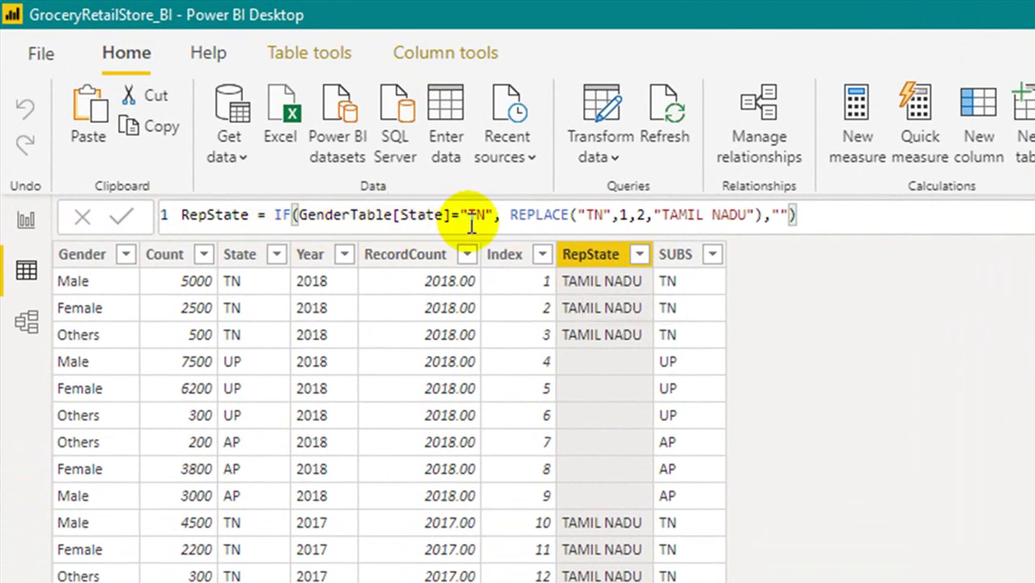
# Change the RepState REPLACE character count from 2 to 1 and commit the formula
pyautogui.moveTo(510, 214); pyautogui.dragTo(773, 213)
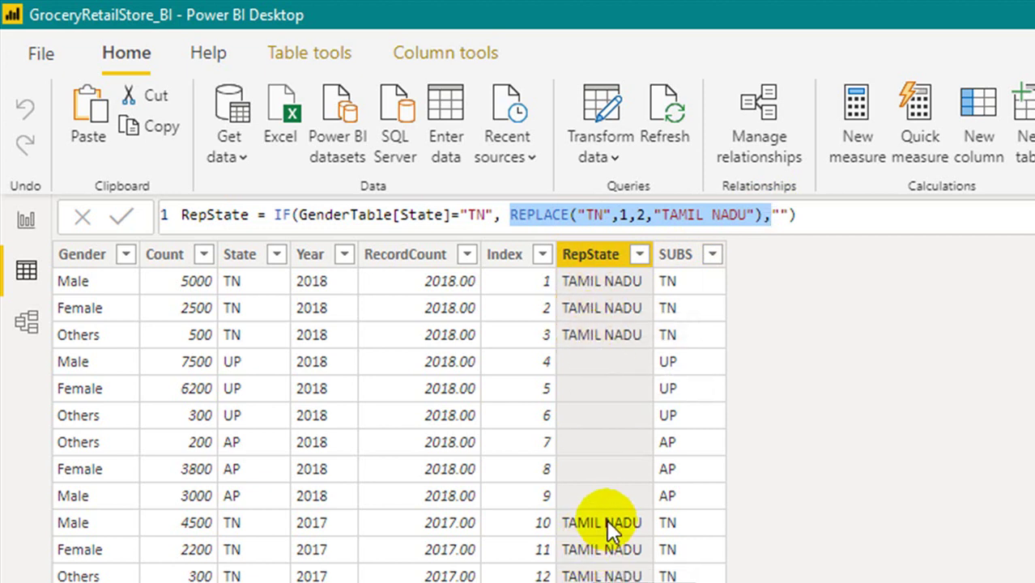
pyautogui.click(594, 215)
pyautogui.press('Delete')
pyautogui.press('Right')
pyautogui.press('Right')
pyautogui.press('Right')
pyautogui.press('Right')
pyautogui.press('Right')
pyautogui.press('BackSpace')
pyautogui.write('1')
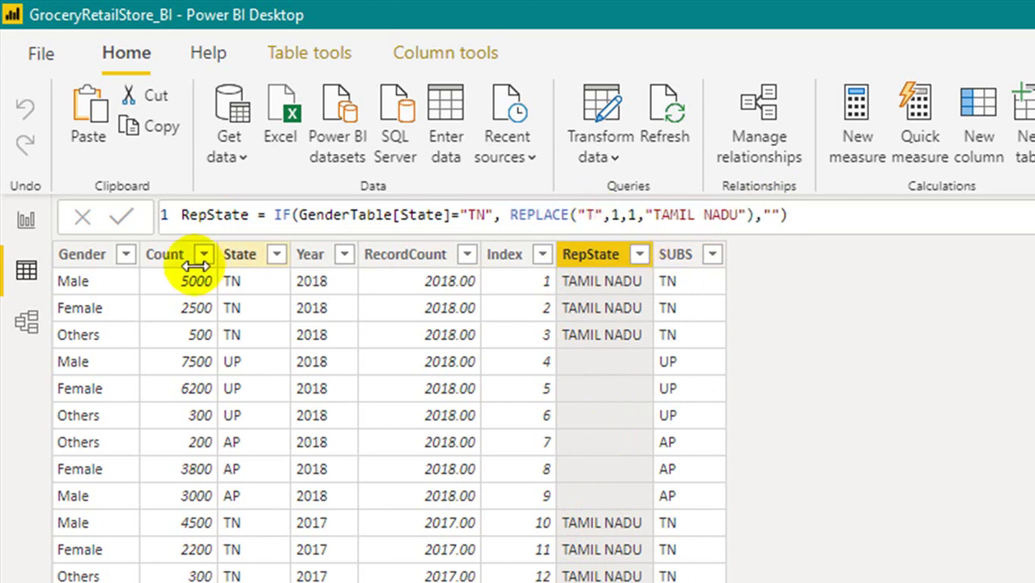
pyautogui.click(128, 221)
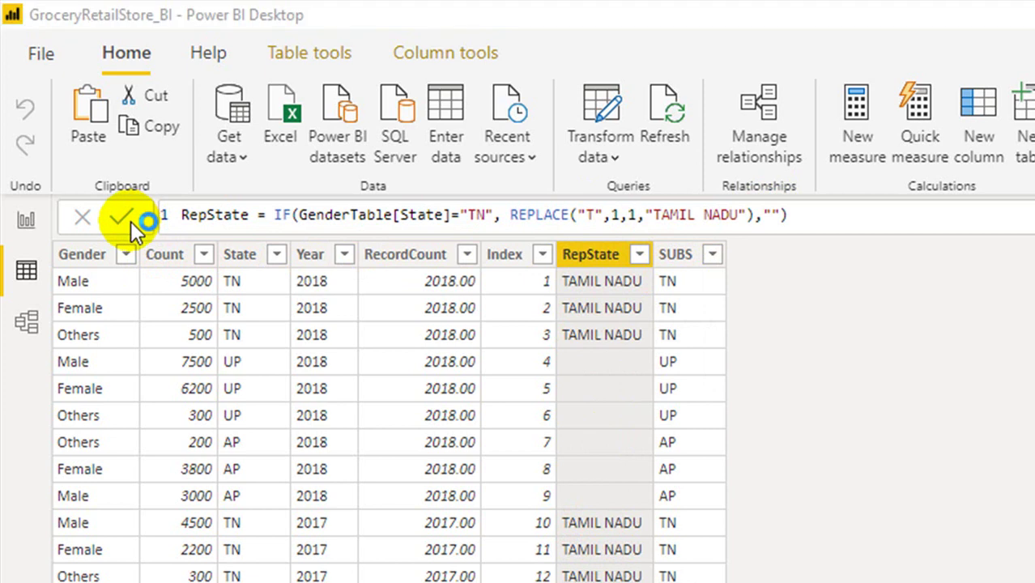
# Restore TN as the old text, then check the REPLACE slide and return to Power BI
pyautogui.click(582, 215)
pyautogui.write('N')
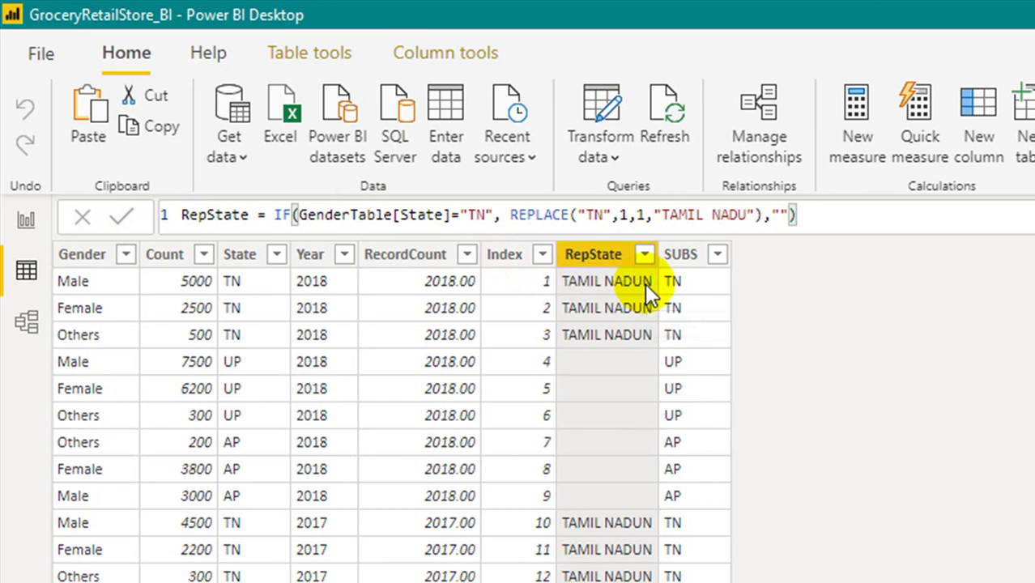
pyautogui.hotkey('alt', 'Tab')
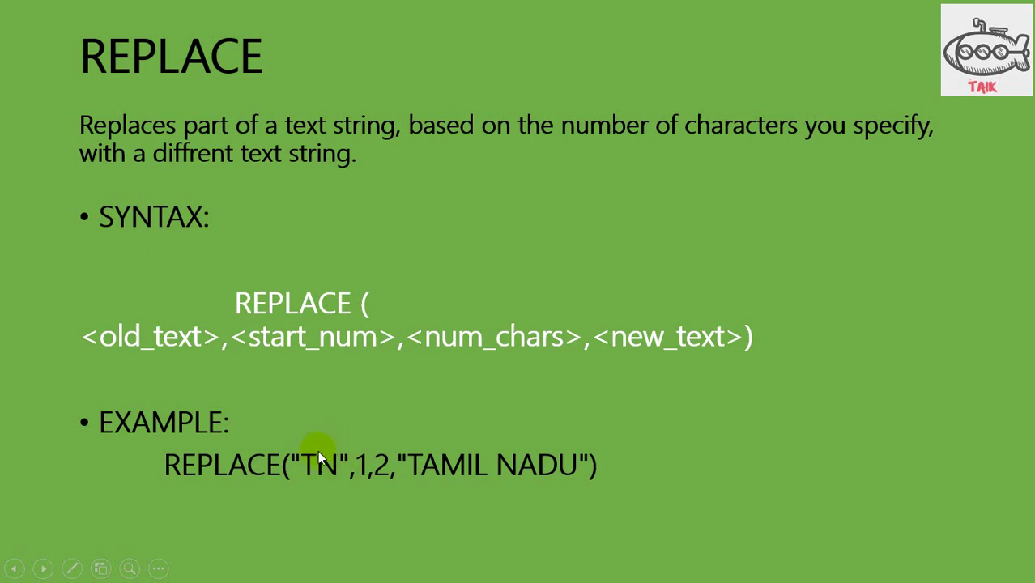
pyautogui.hotkey('alt', 'Tab')
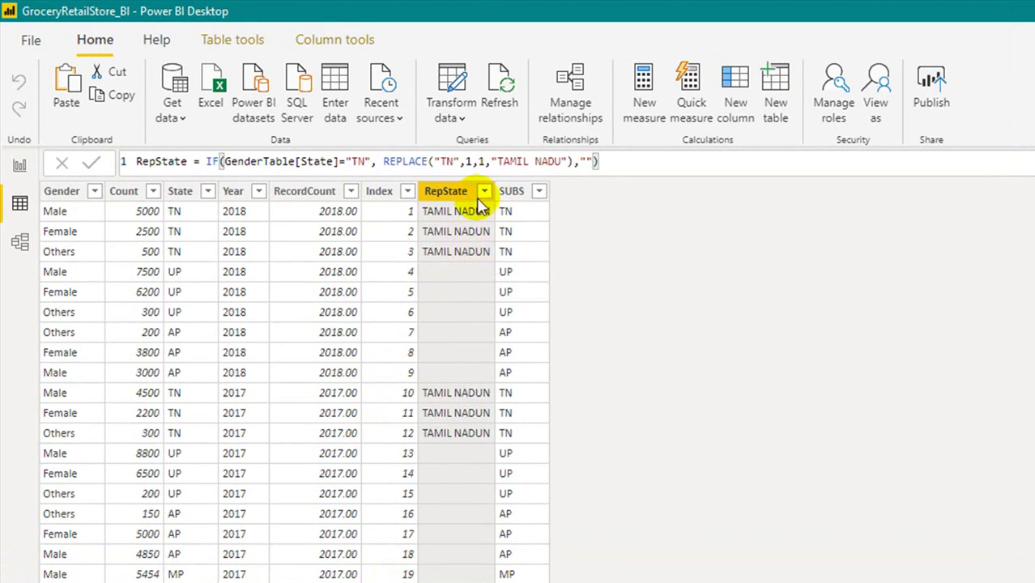
# Set the REPLACE start position to 2 and apply it, giving TTAMIL NADU
pyautogui.click(471, 161)
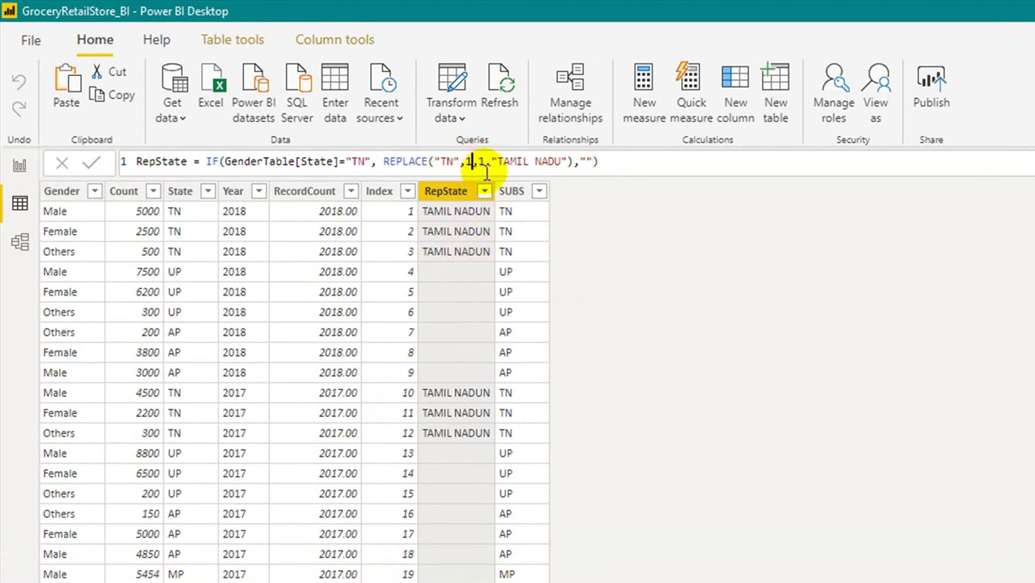
pyautogui.press('Delete')
pyautogui.write('2')
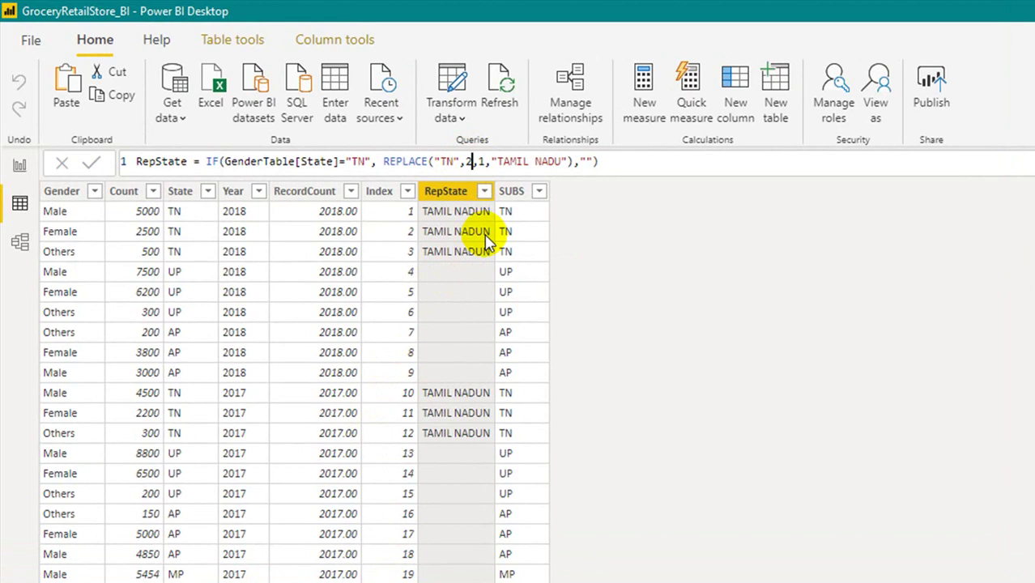
pyautogui.doubleClick(474, 162)
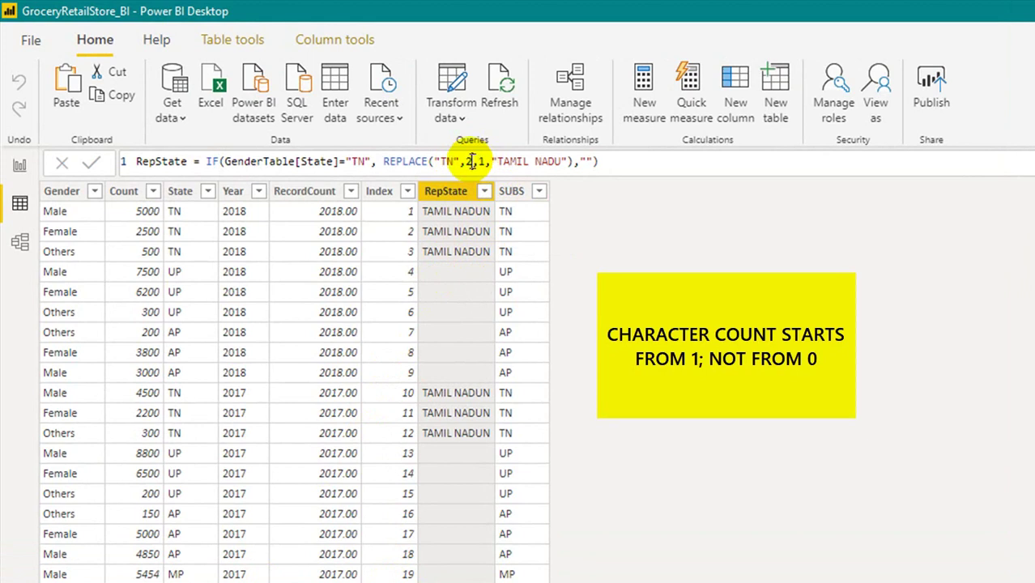
pyautogui.click(592, 269)
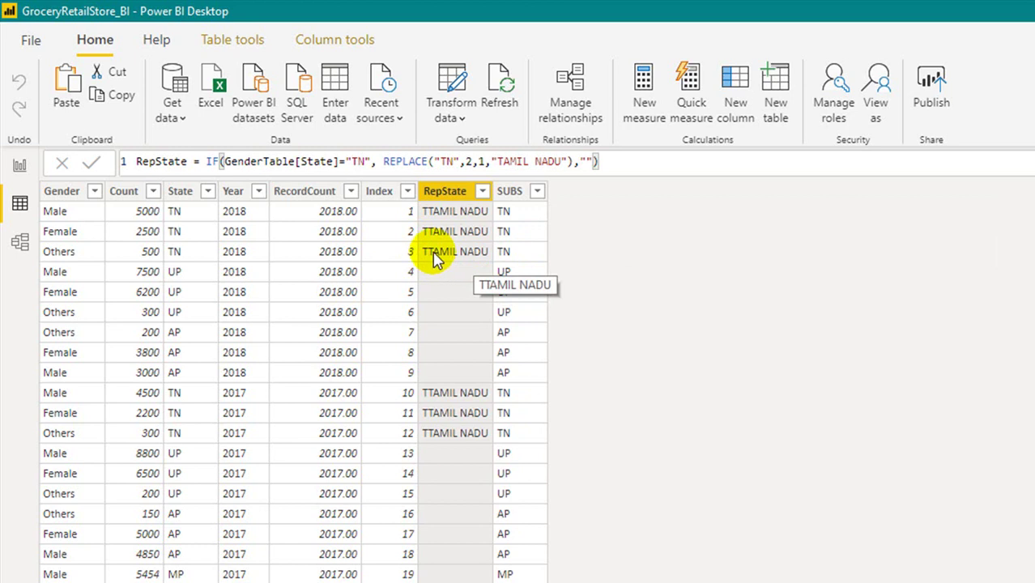
# Set the start position back to 1 and clear the character count of 1
pyautogui.click(470, 161)
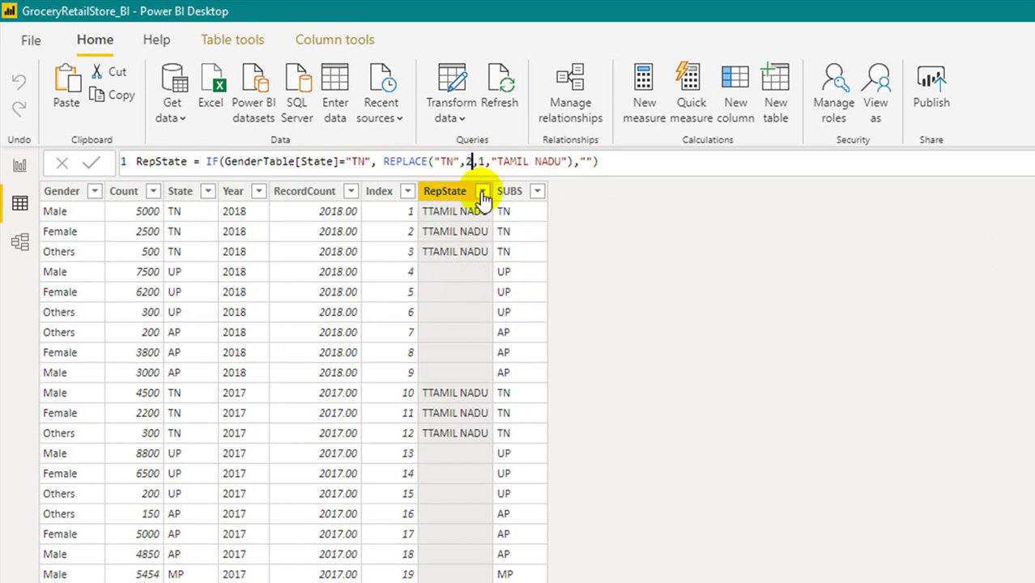
pyautogui.press('BackSpace')
pyautogui.write('1')
pyautogui.press('End')
pyautogui.click(481, 163)
pyautogui.press('BackSpace')
# Restore character count 2, commit, then try lowercase tn as the old text
pyautogui.write('2')
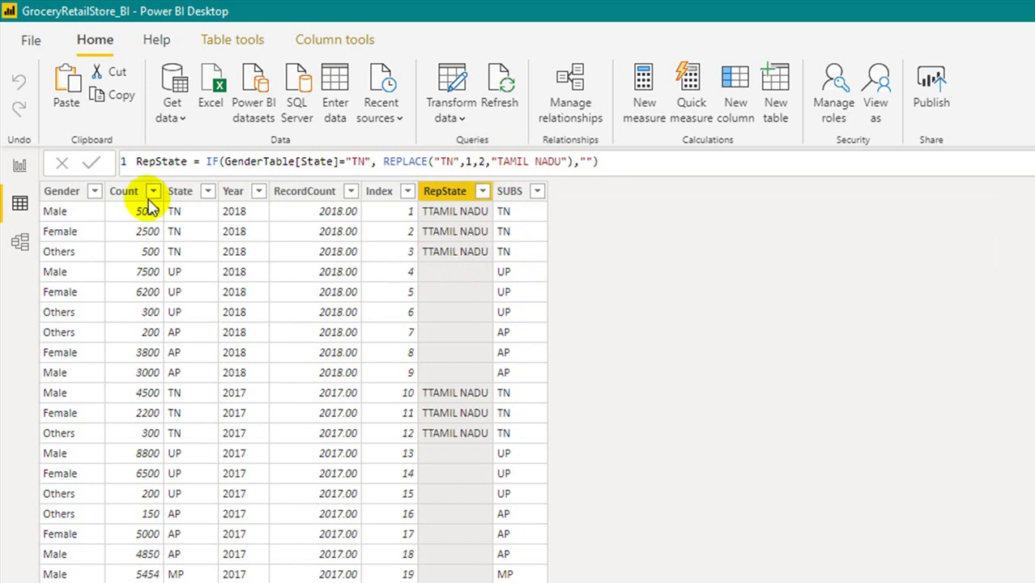
pyautogui.click(92, 163)
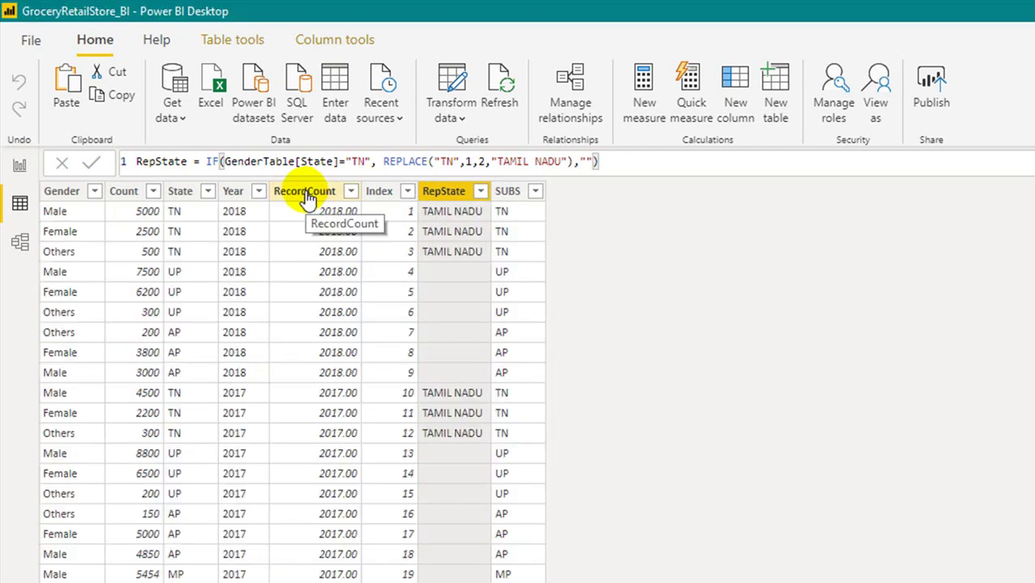
pyautogui.press('BackSpace')
pyautogui.press('BackSpace')
pyautogui.write('tn')
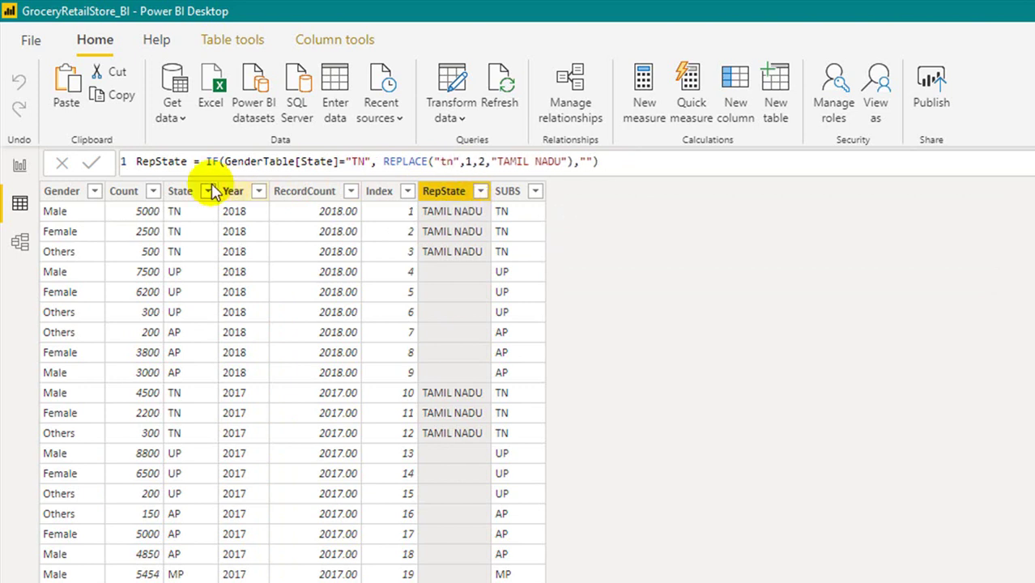
pyautogui.click(91, 163)
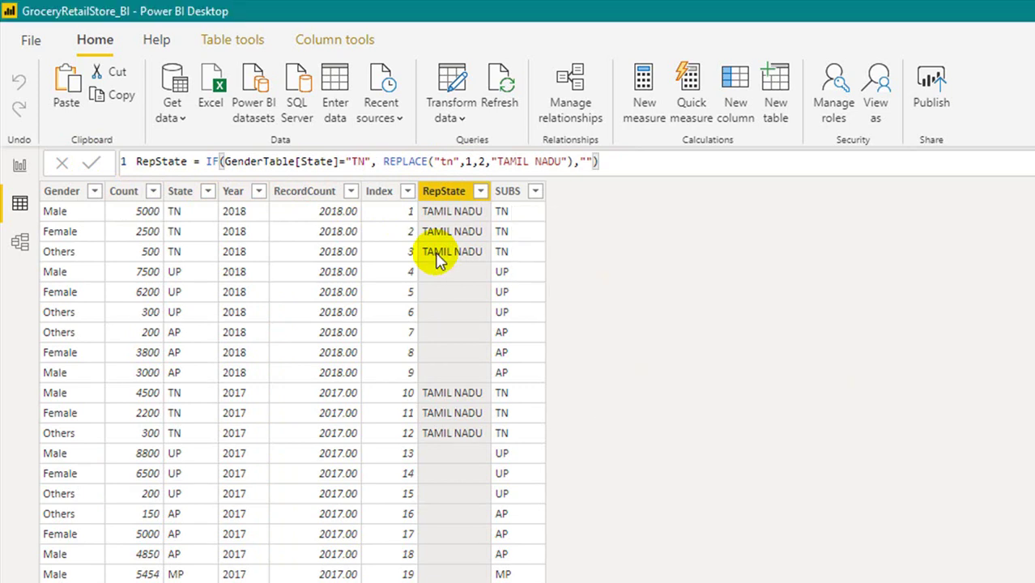
# Change the old text back to uppercase TN and commit the RepState formula
pyautogui.click(446, 166)
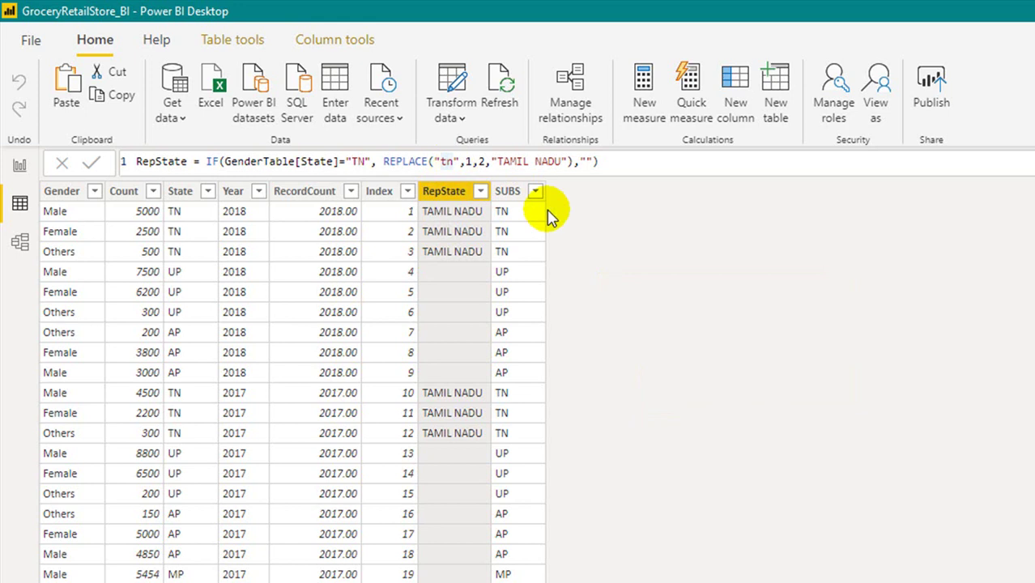
pyautogui.press('BackSpace')
pyautogui.press('BackSpace')
pyautogui.write('TN')
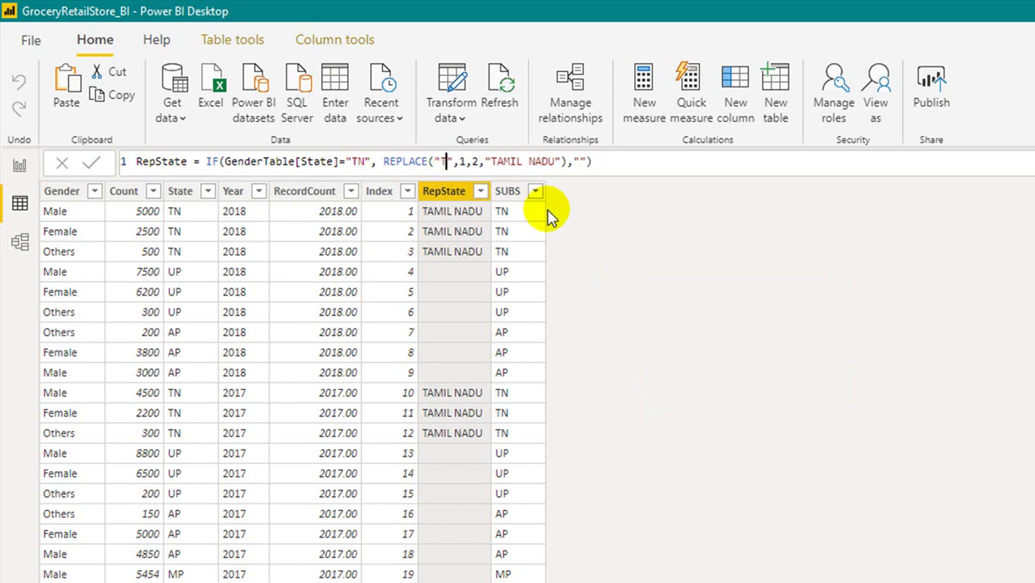
pyautogui.click(92, 166)
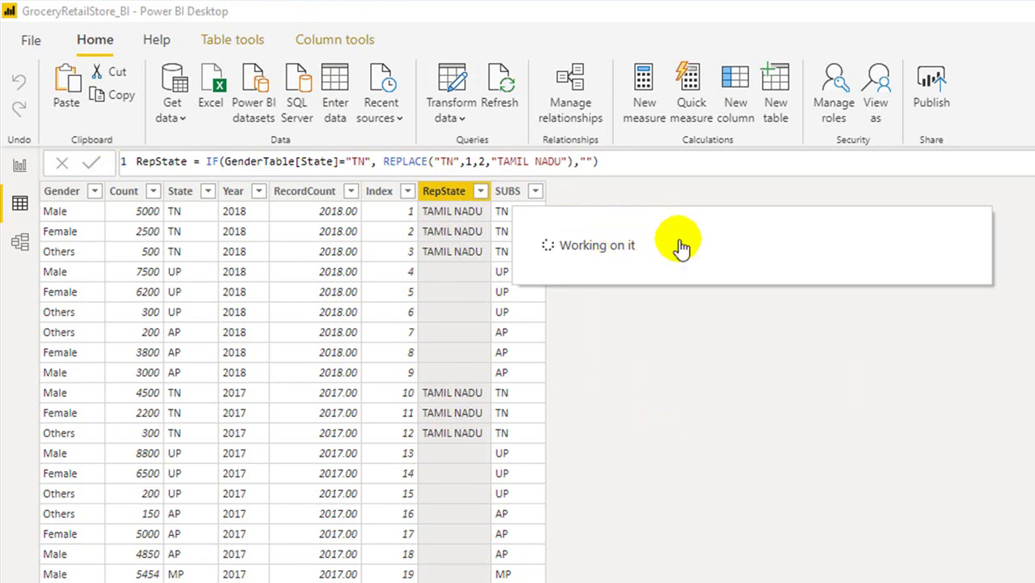
# Change the SUBS column's SUBSTITUTE search text from Tn to AP
pyautogui.click(509, 191)
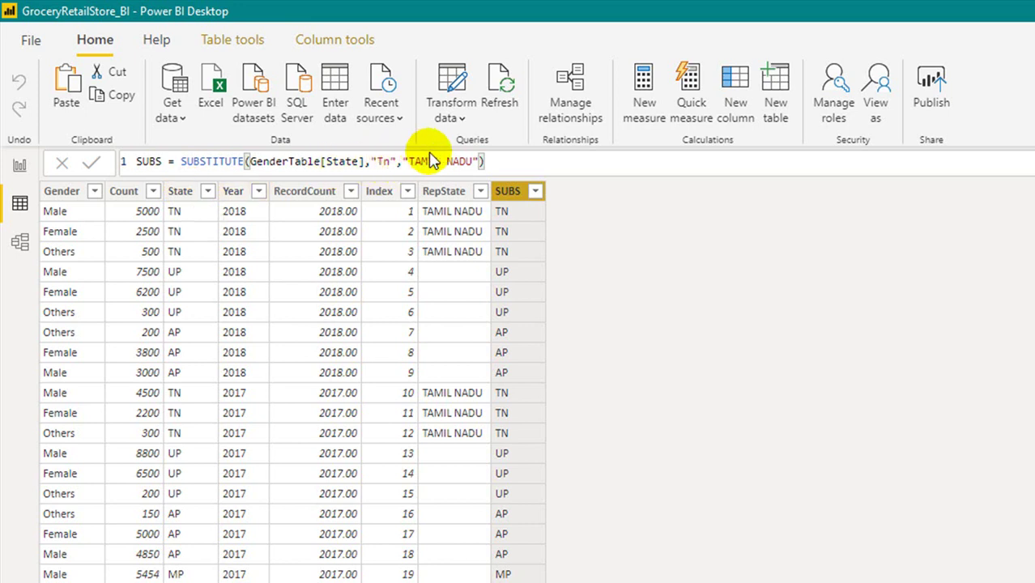
pyautogui.click(376, 161)
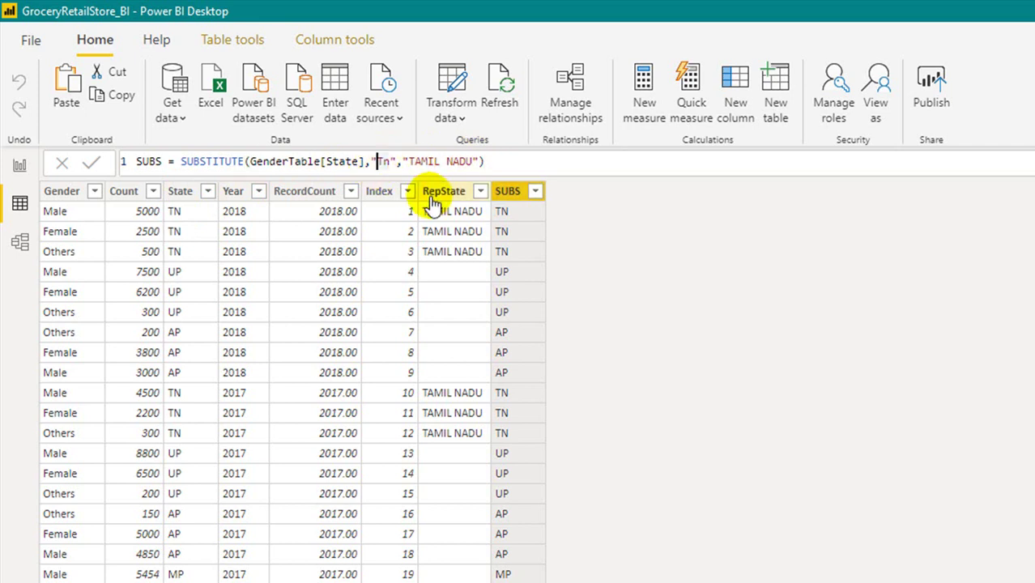
pyautogui.press('Delete')
pyautogui.press('Delete')
pyautogui.write('AP')
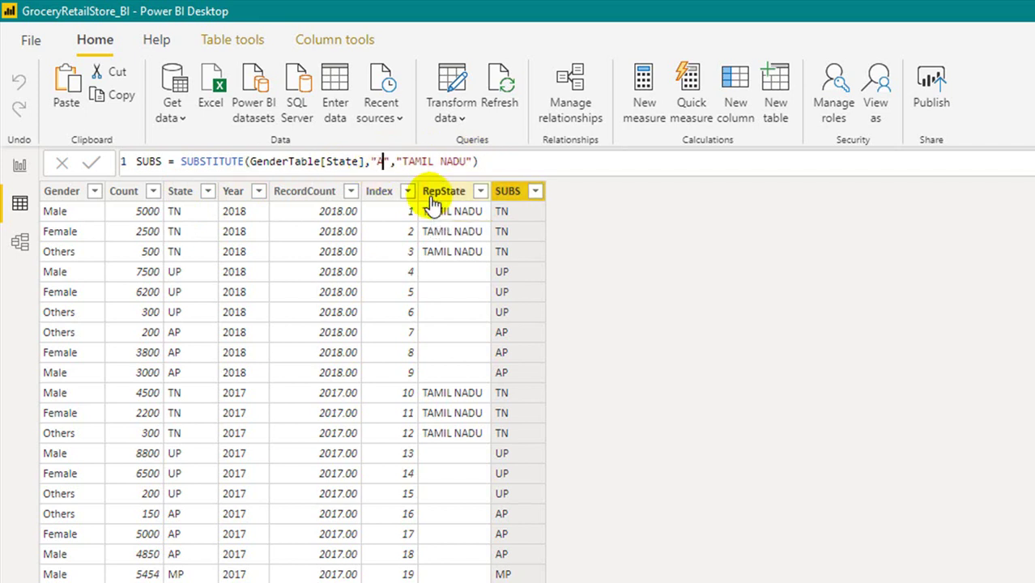
# Set the replacement text to ANDRA PRAADESH, commit, then trim the search text to A
pyautogui.moveTo(409, 161); pyautogui.dragTo(473, 160)
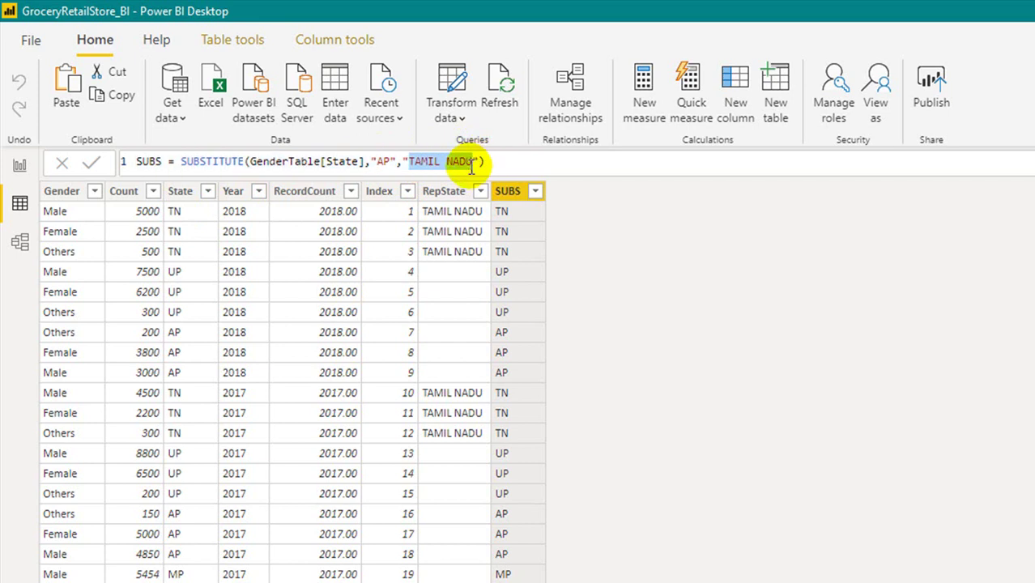
pyautogui.write('ANDRA')
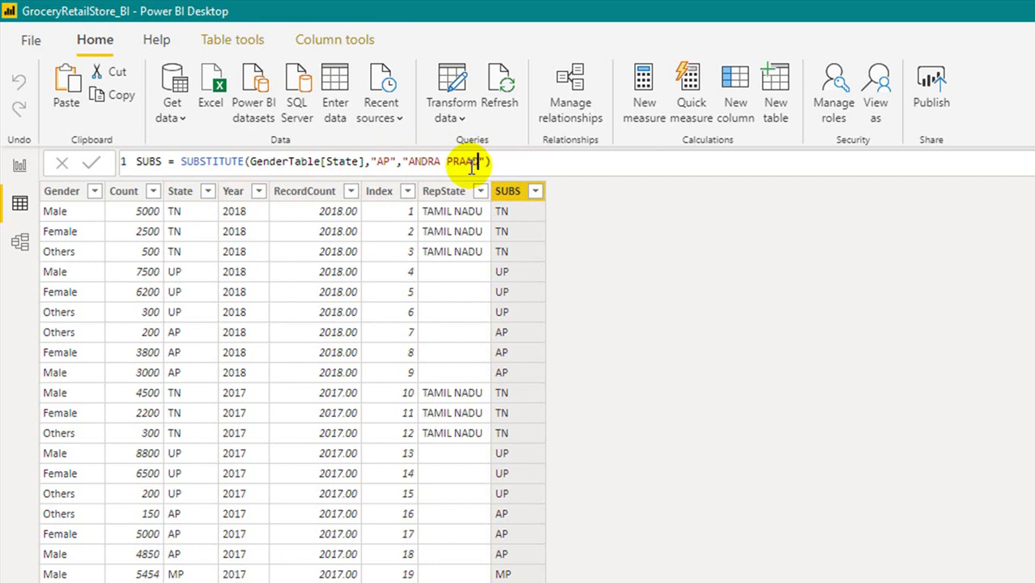
pyautogui.click(91, 163)
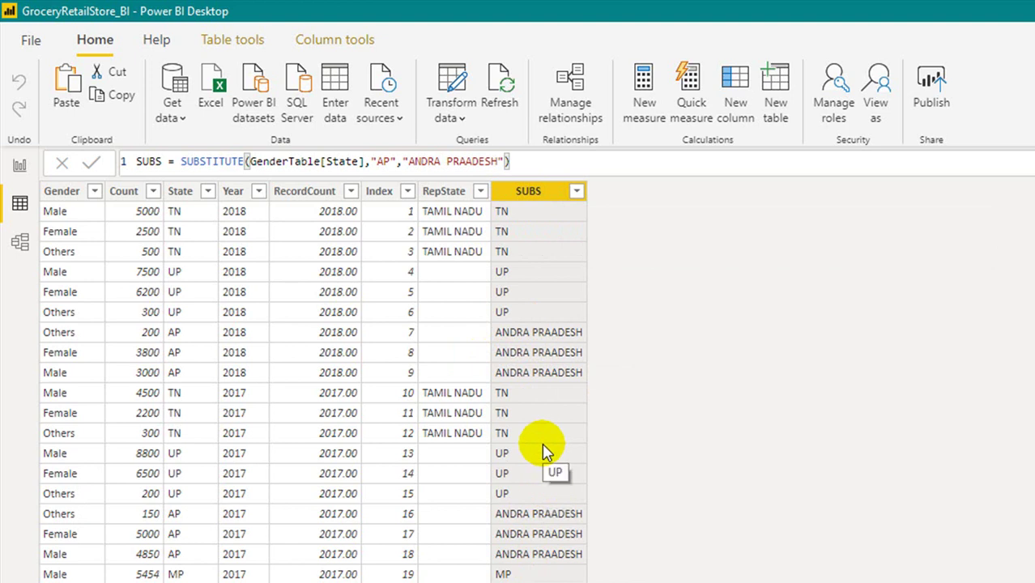
pyautogui.click(391, 163)
pyautogui.press('BackSpace')
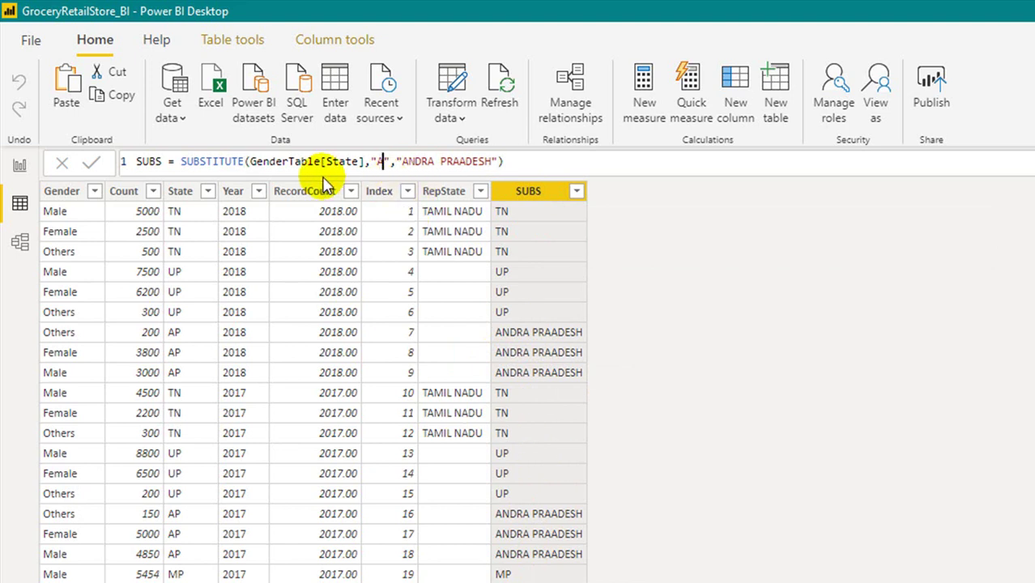
# Apply the SUBS formula searching for A, then change the search text to P and apply
pyautogui.click(92, 166)
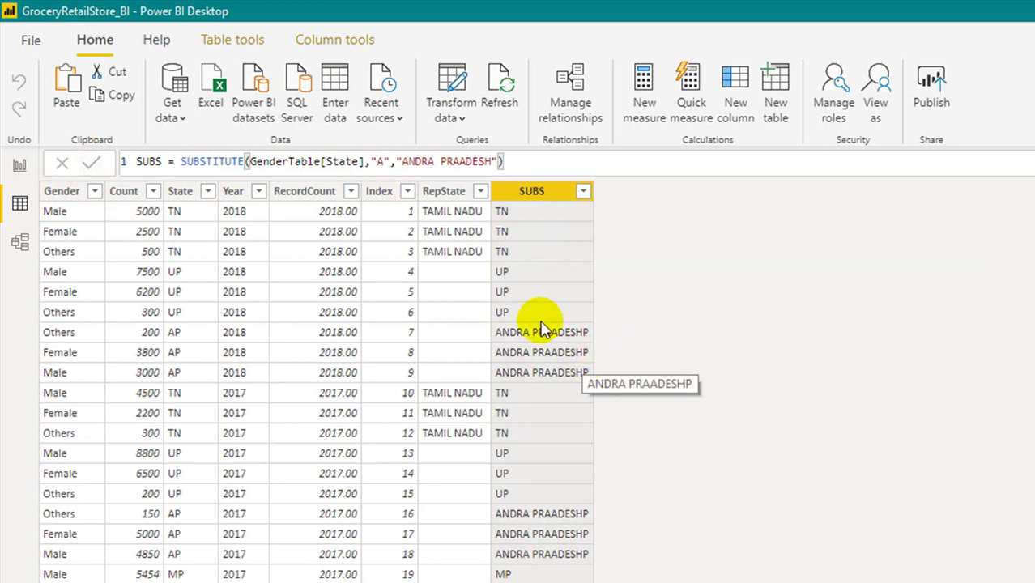
pyautogui.doubleClick(379, 161)
pyautogui.press('BackSpace')
pyautogui.write('P')
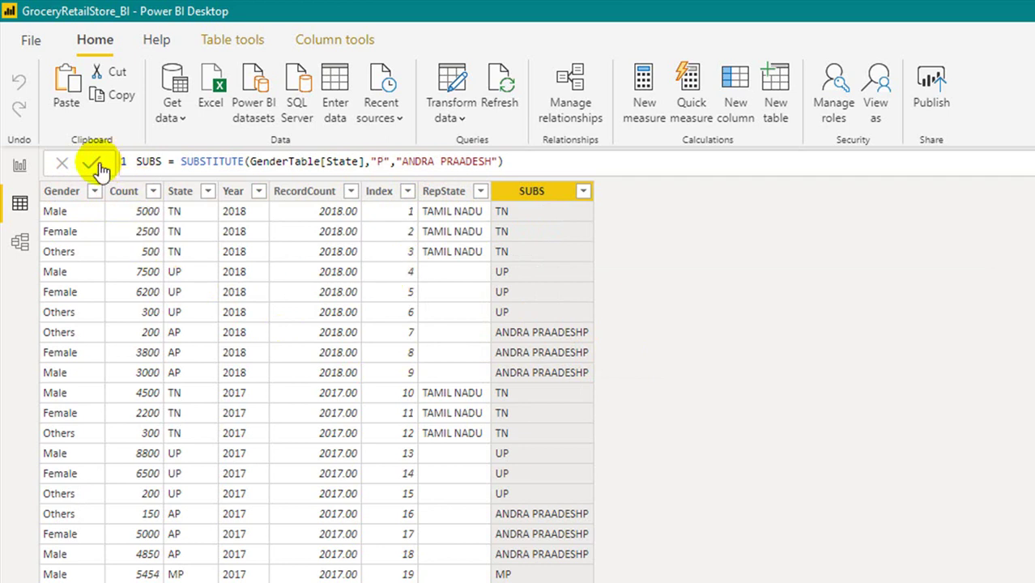
pyautogui.click(185, 279)
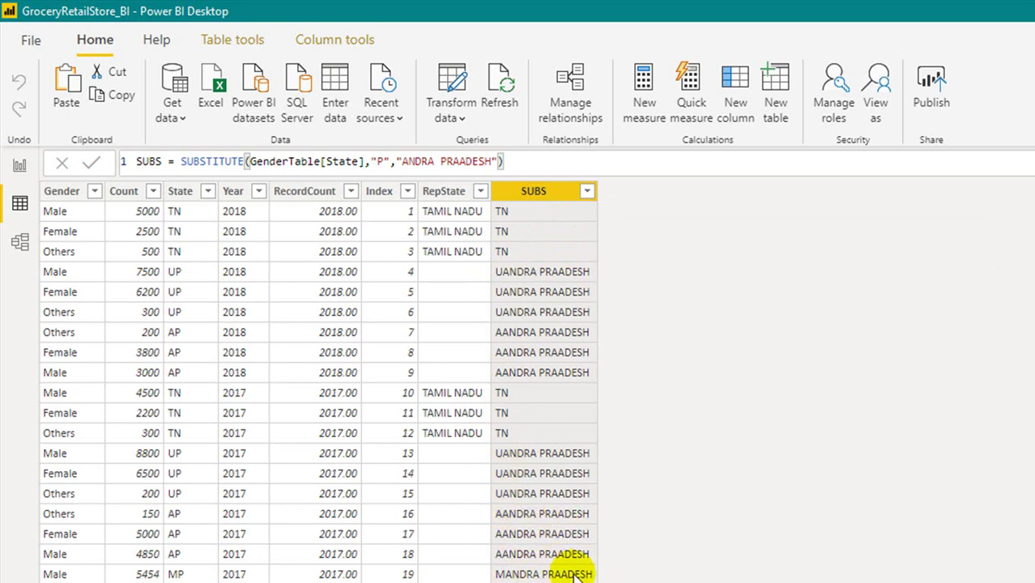
# Apply lowercase aP as the search text, then correct it to AP and commit
pyautogui.click(377, 161)
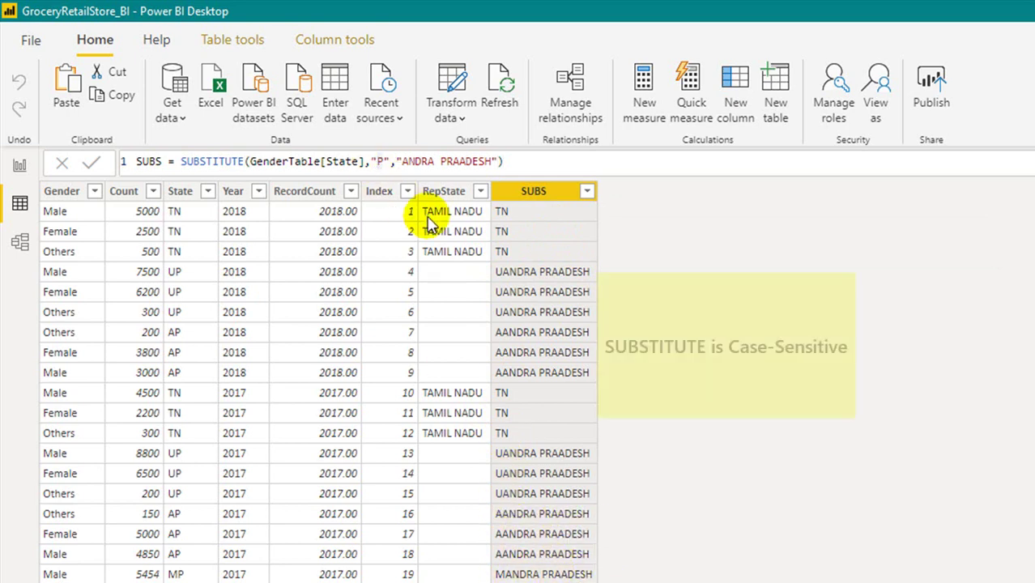
pyautogui.write('A')
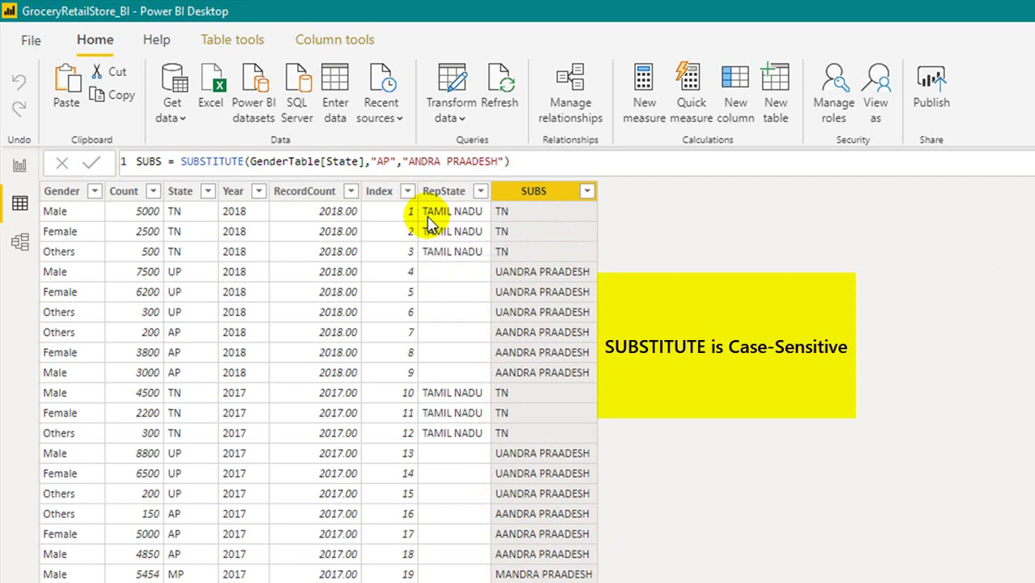
pyautogui.press('BackSpace')
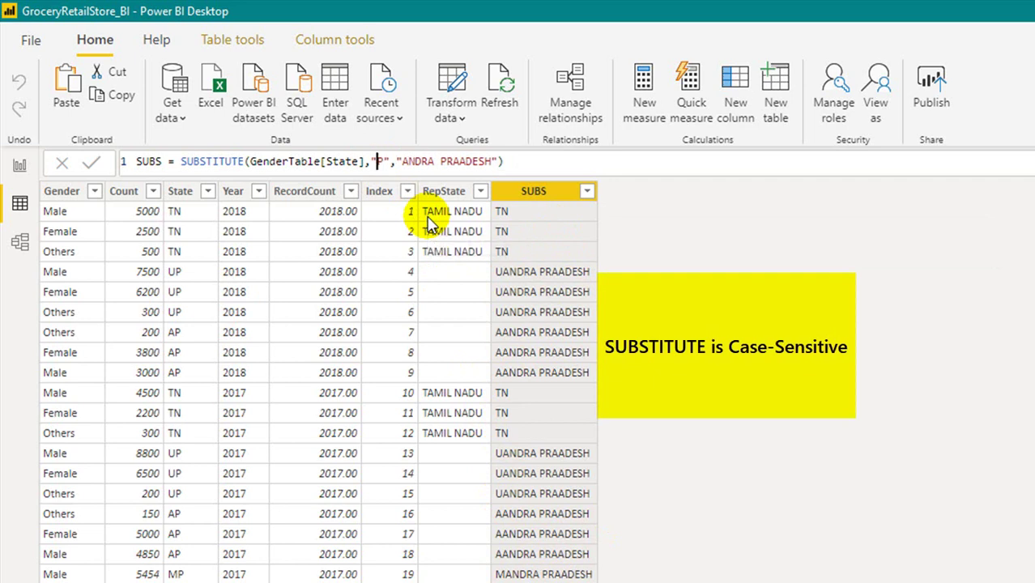
pyautogui.write('a')
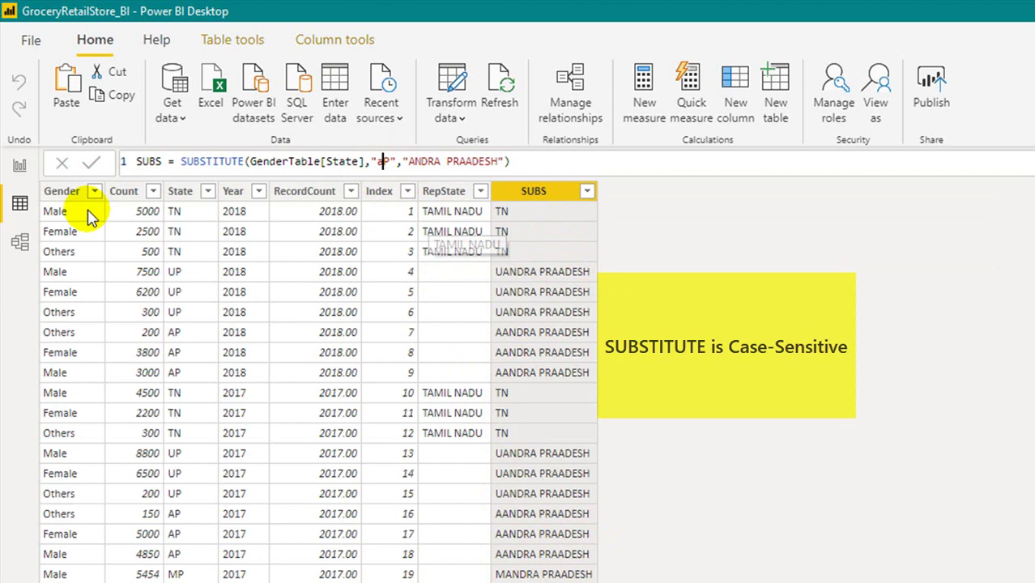
pyautogui.click(95, 161)
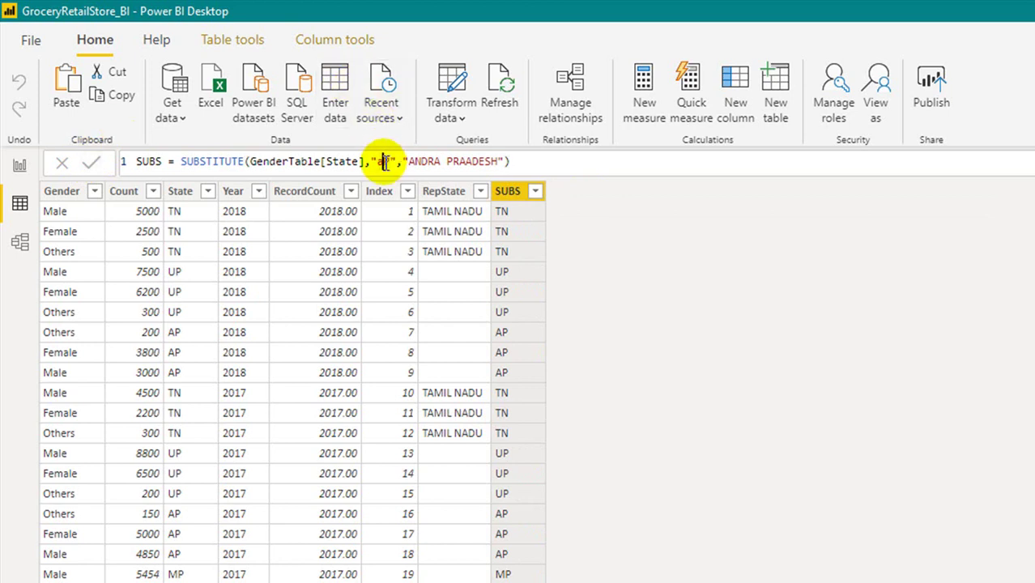
pyautogui.write('AP')
pyautogui.click(92, 166)
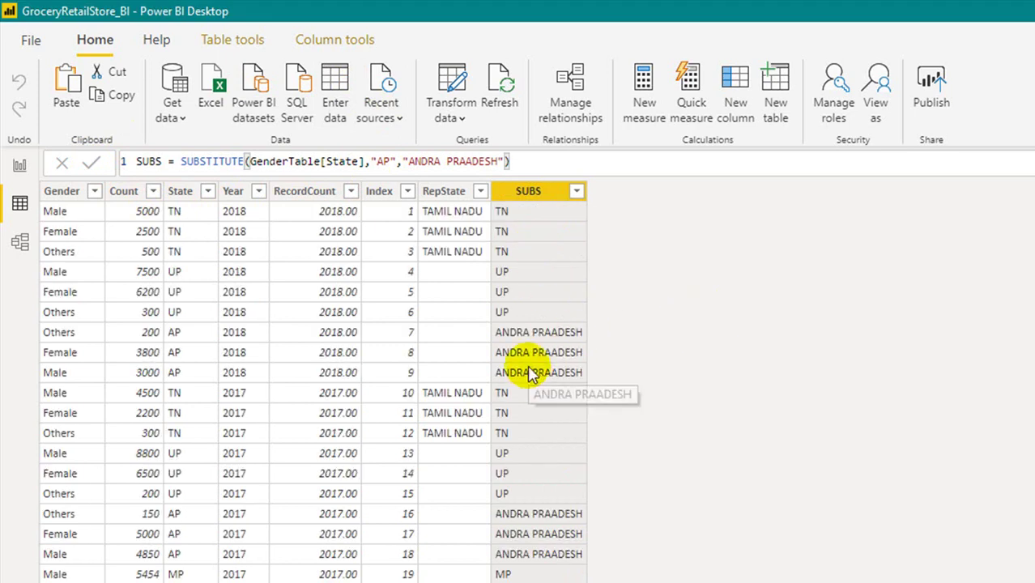